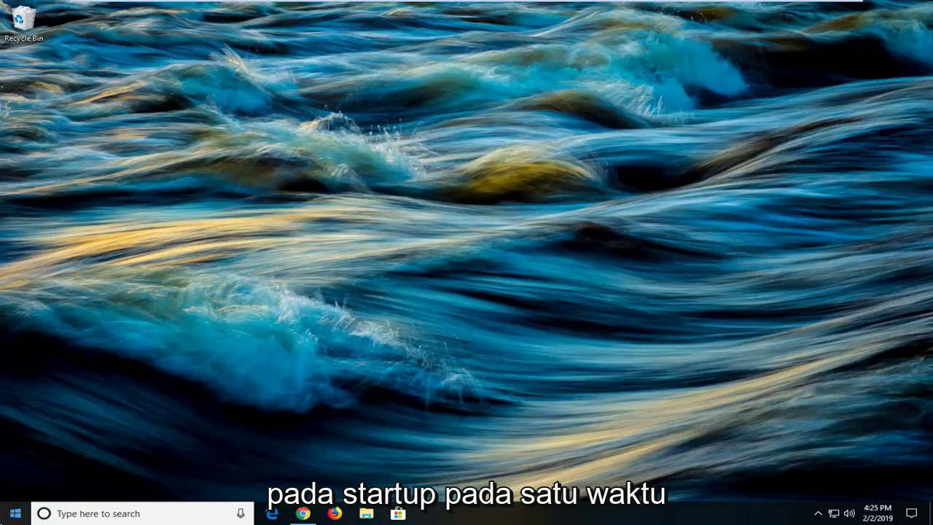
Step: Search Windows for "troubleshoot" and open the Troubleshoot settings page
click(4, 513)
text(s)
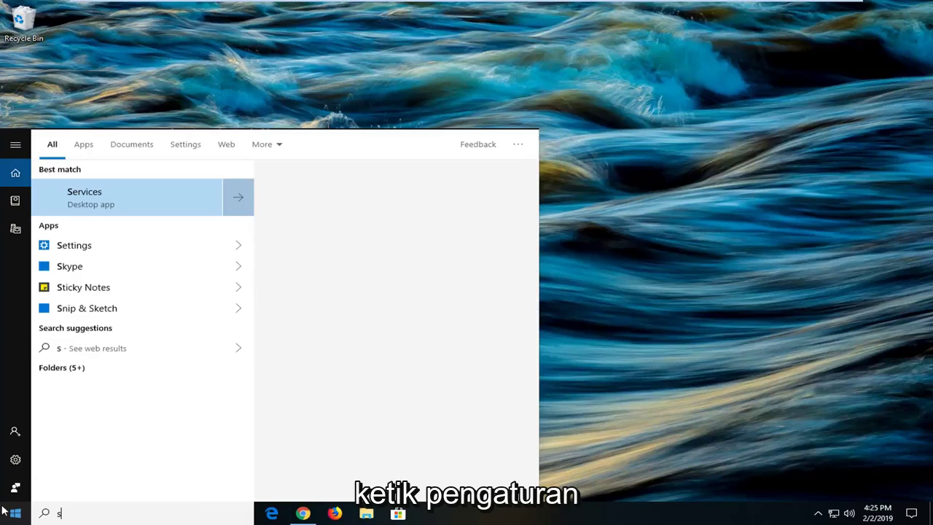
text(ettings)
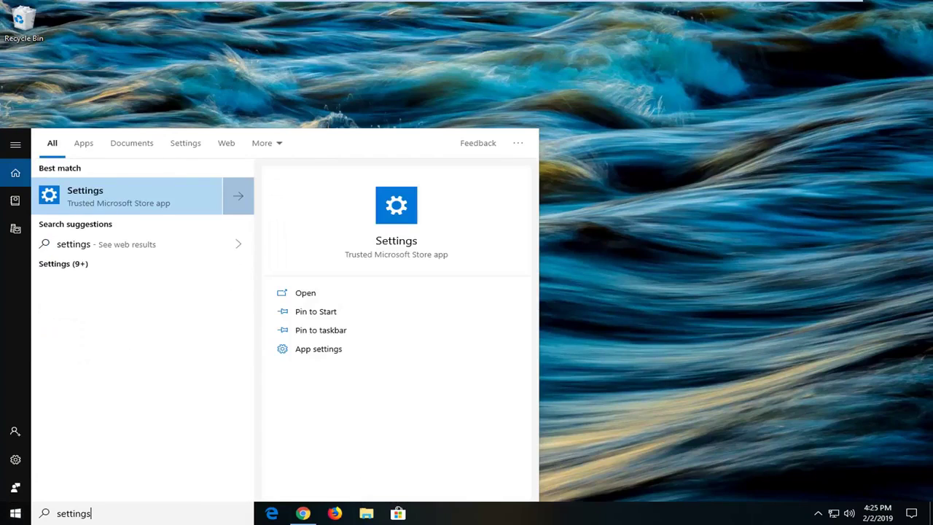
key(ctrl+a)
text(troubleshoot)
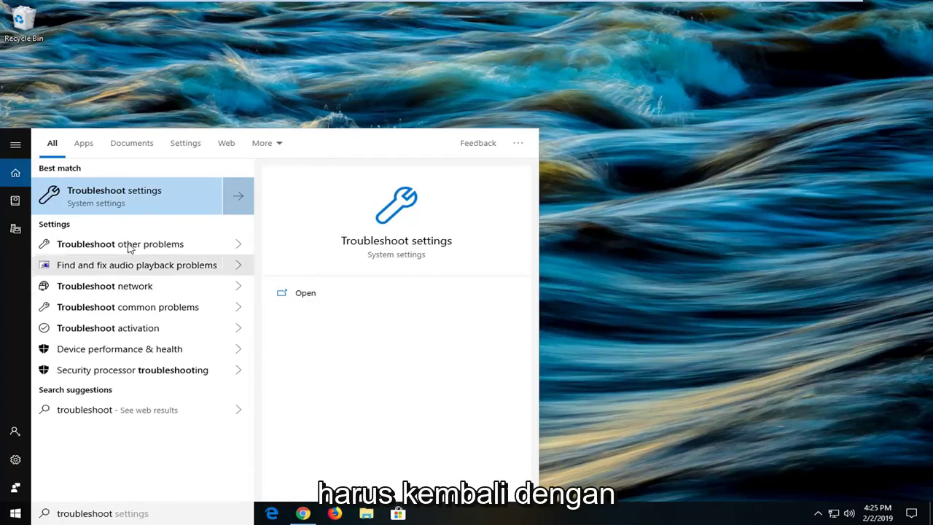
click(120, 199)
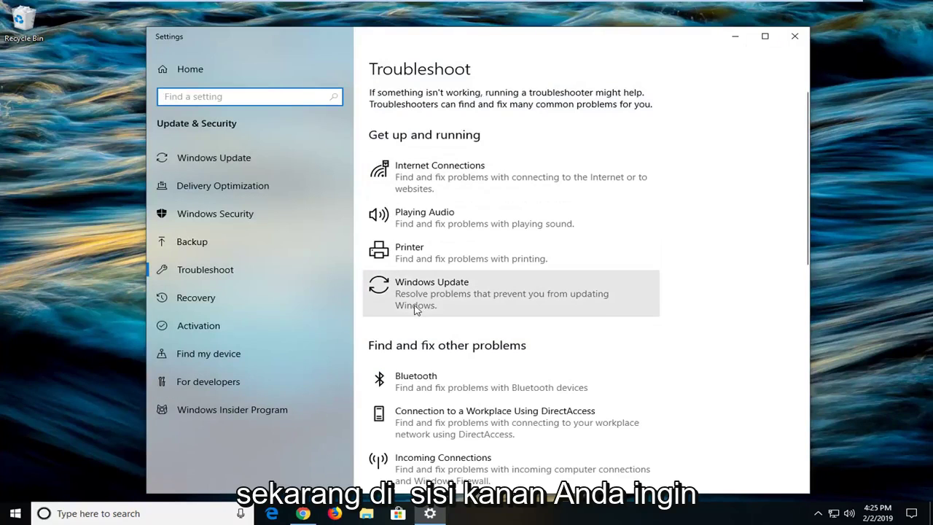
Step: Run the Windows Update troubleshooter through to completion, and close it along with the Settings window
click(491, 305)
click(555, 339)
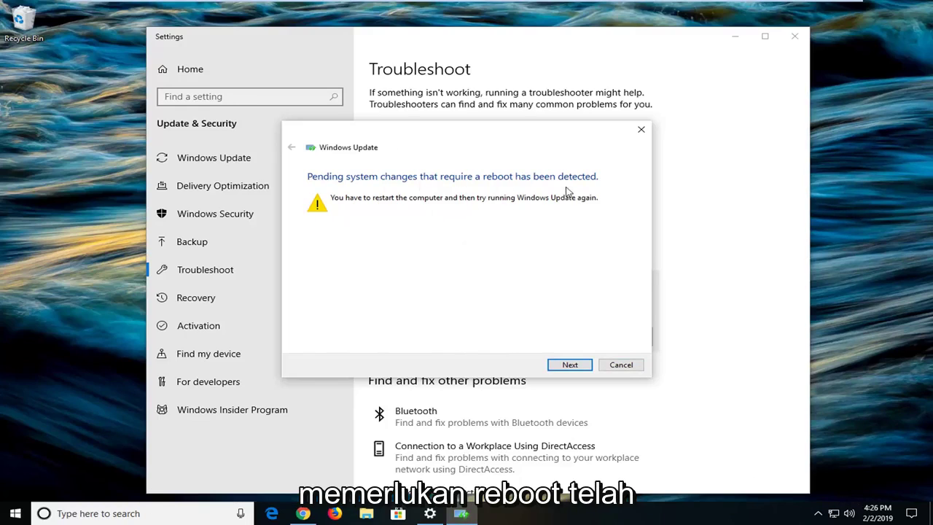
click(562, 366)
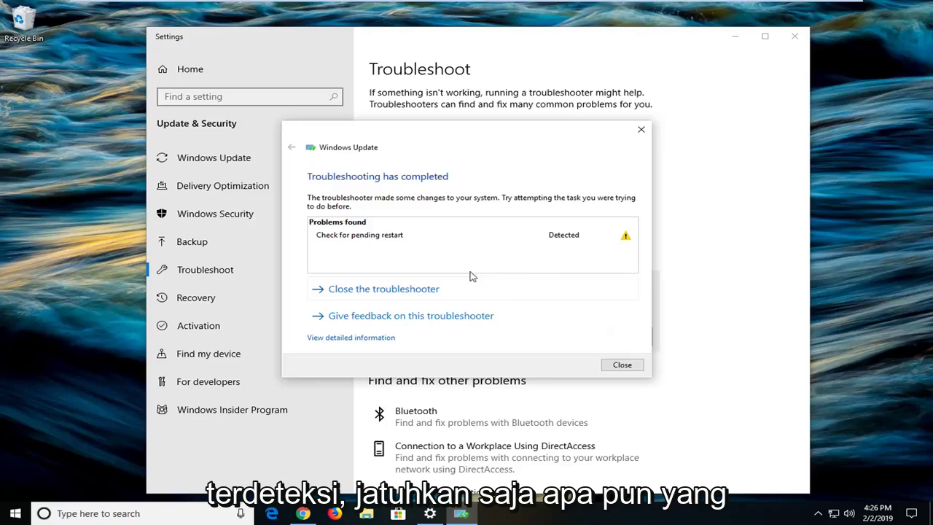
click(621, 364)
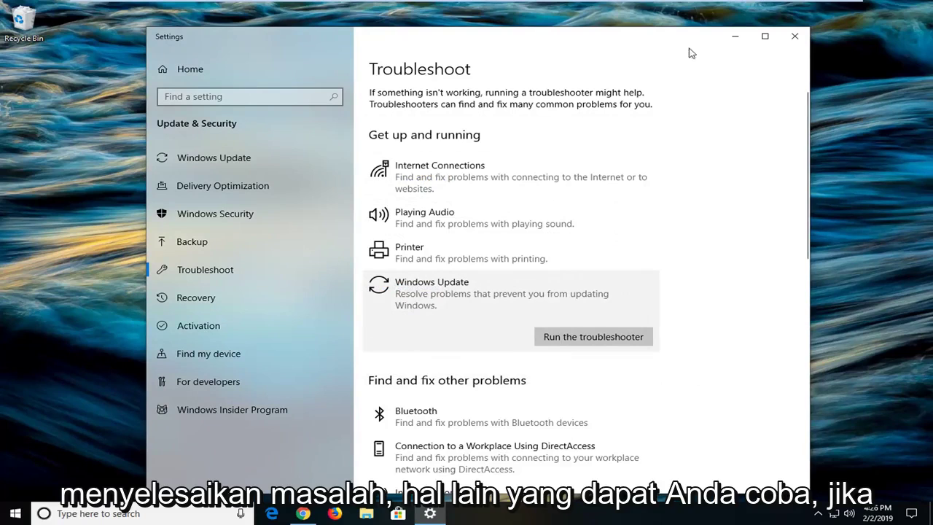
click(795, 36)
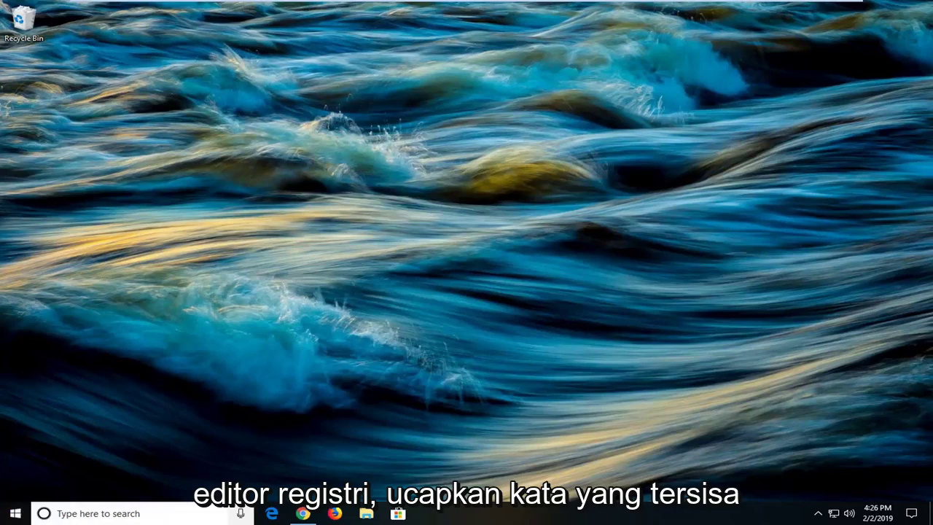
Step: Search Windows for "regedit" and launch Registry Editor as administrator
click(25, 516)
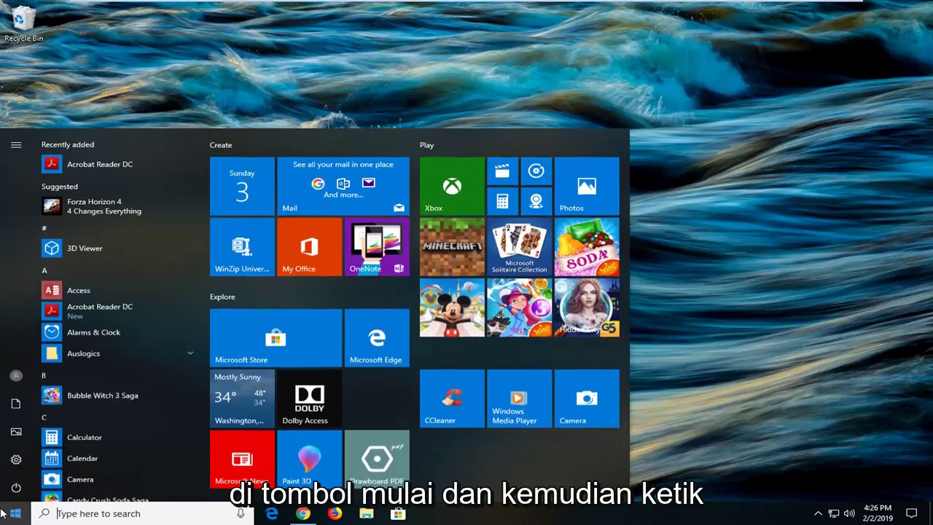
text(regedit)
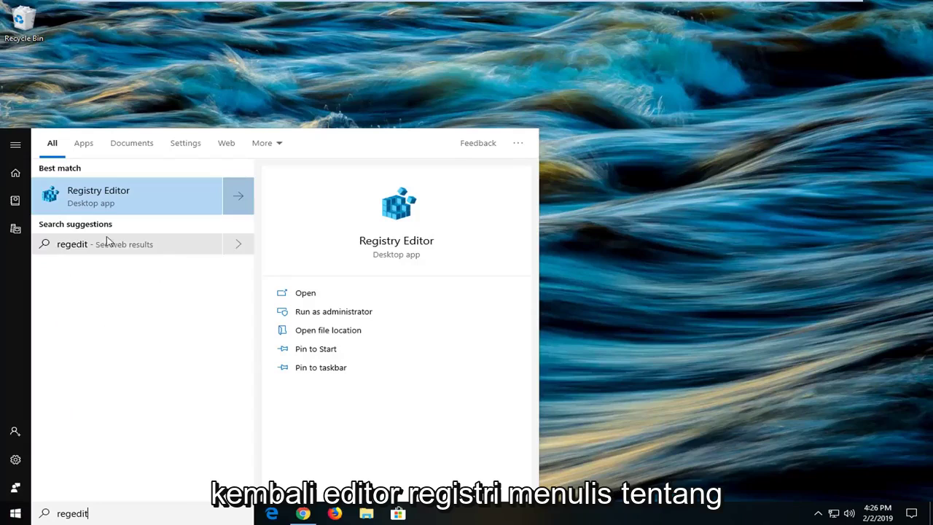
right_click(107, 202)
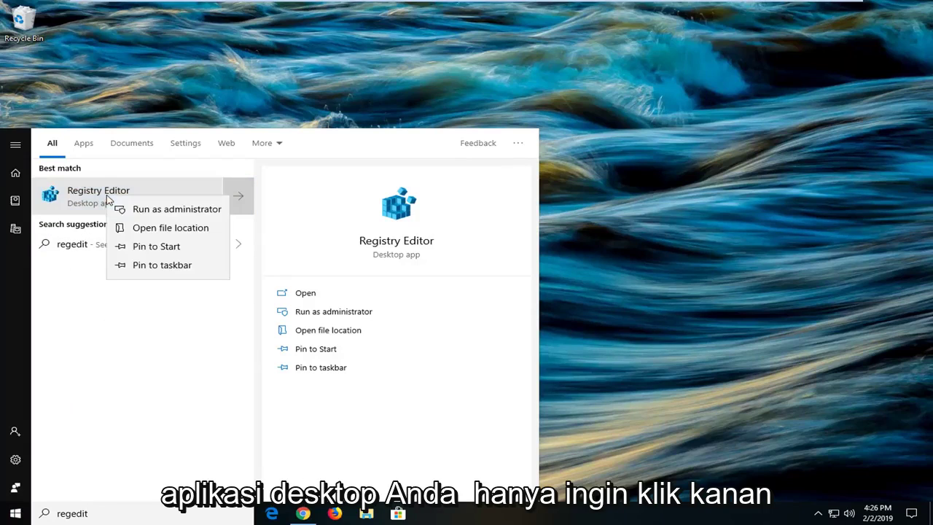
click(148, 212)
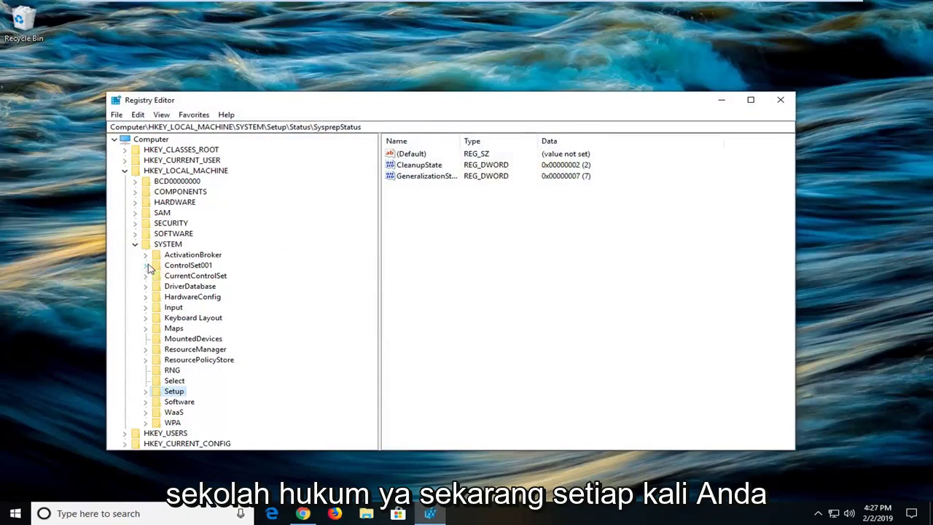
Step: Collapse the SYSTEM and HKEY_LOCAL_MACHINE branches and select the Computer root of the registry tree
click(134, 245)
click(124, 171)
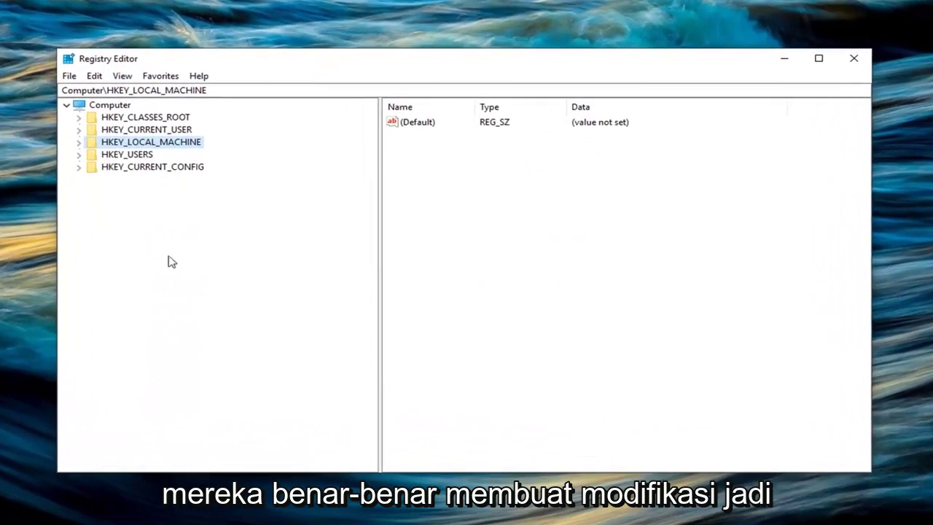
click(102, 107)
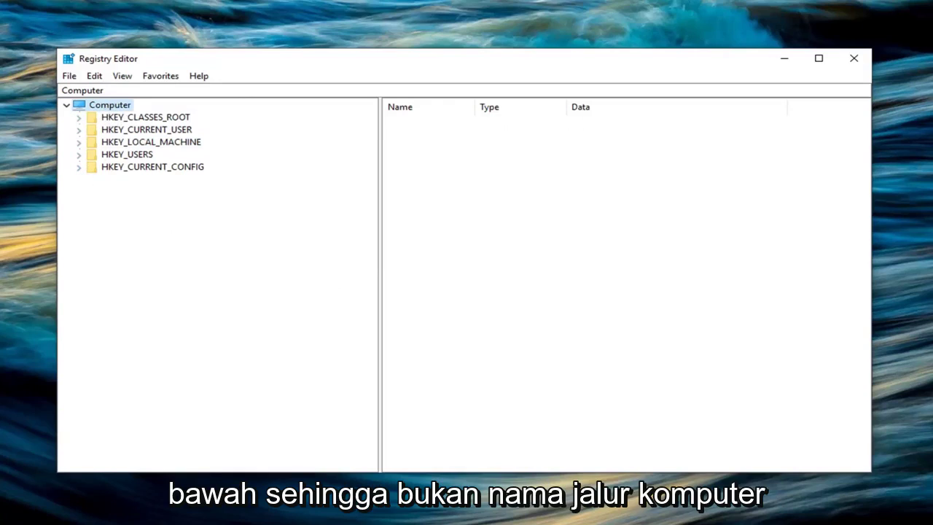
click(81, 91)
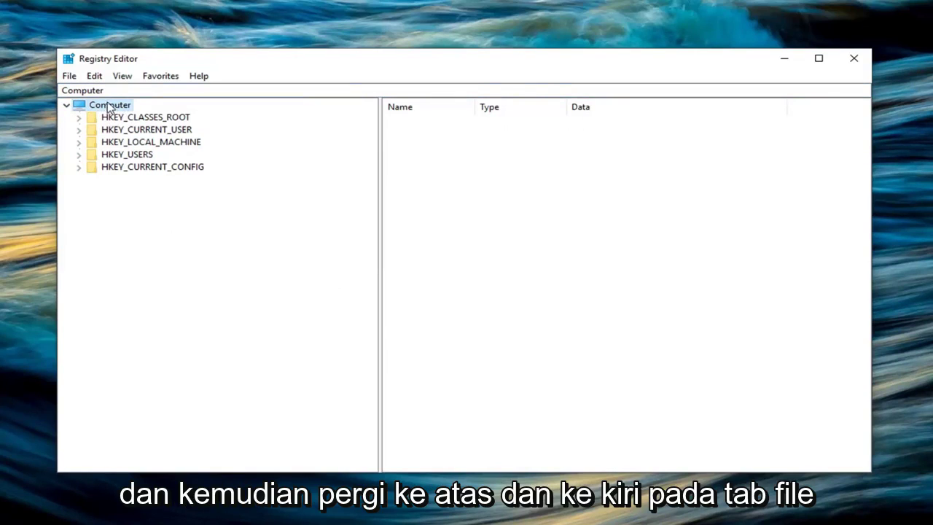
click(68, 77)
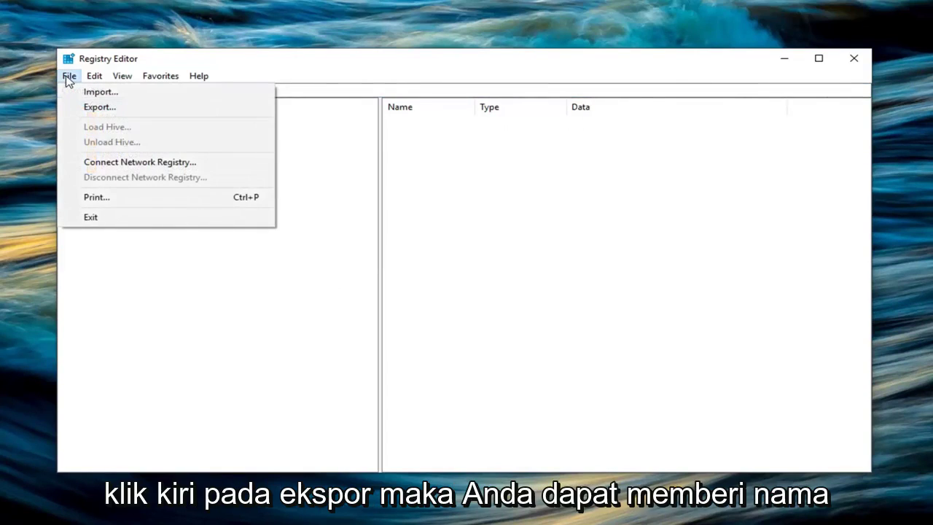
click(95, 107)
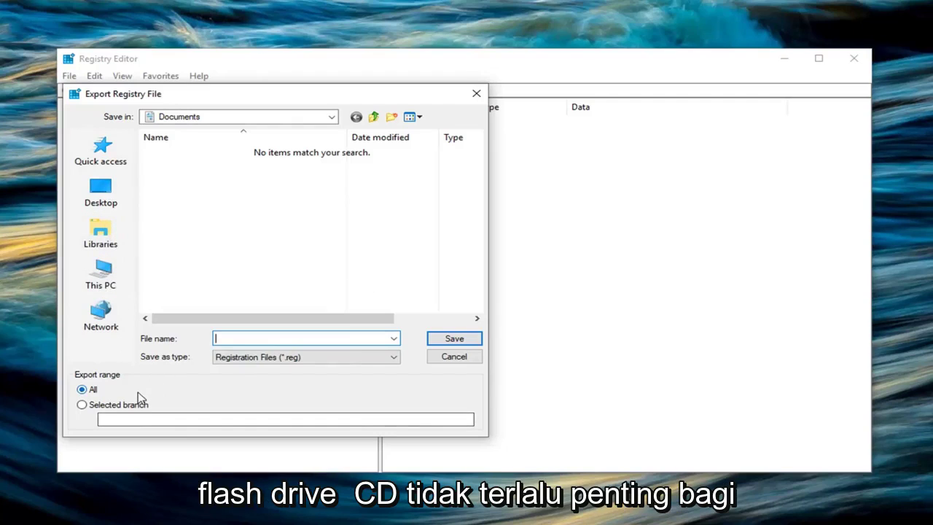
click(452, 357)
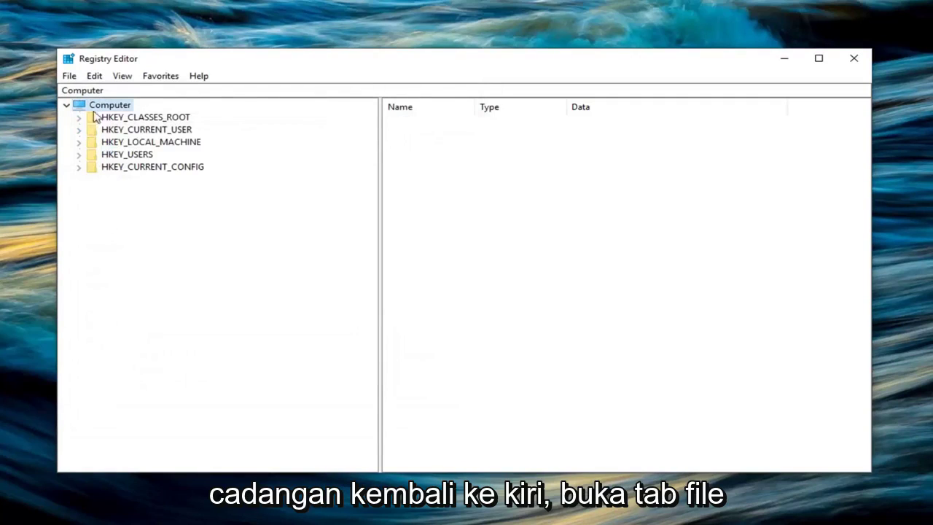
click(70, 77)
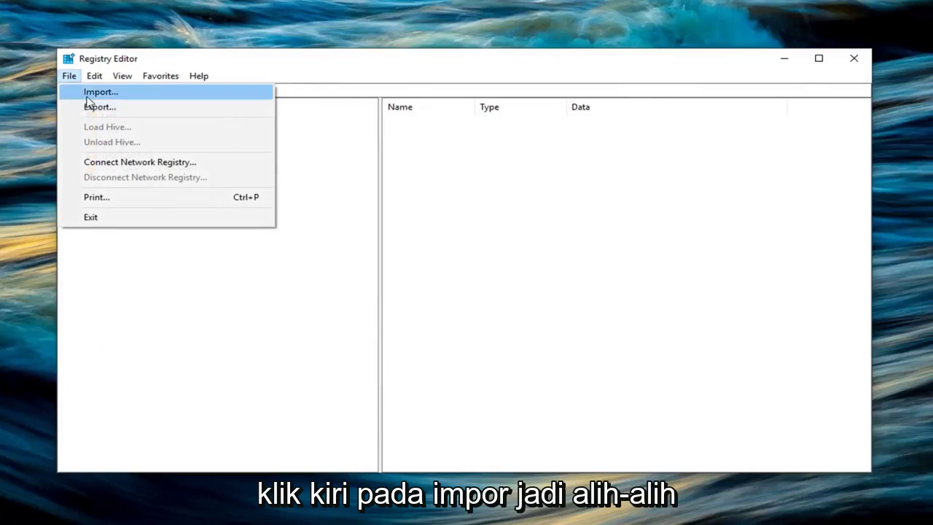
click(101, 93)
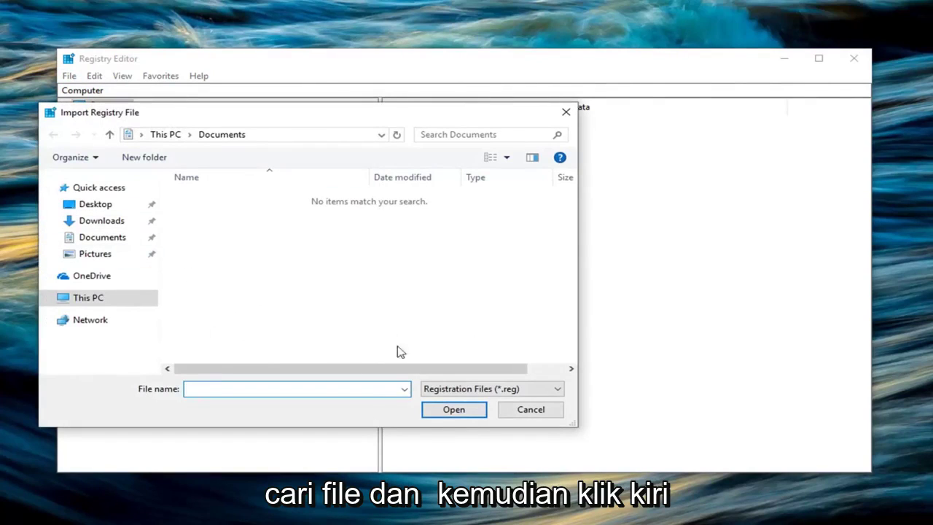
click(527, 414)
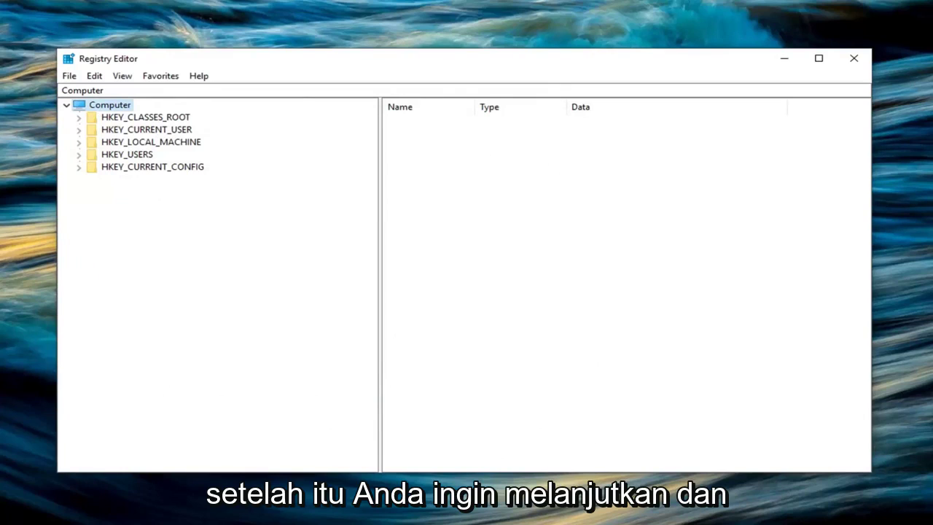
Step: Expand the registry tree to HKEY_LOCAL_MACHINE\SOFTWARE\Microsoft and select the Provisioning key
click(115, 145)
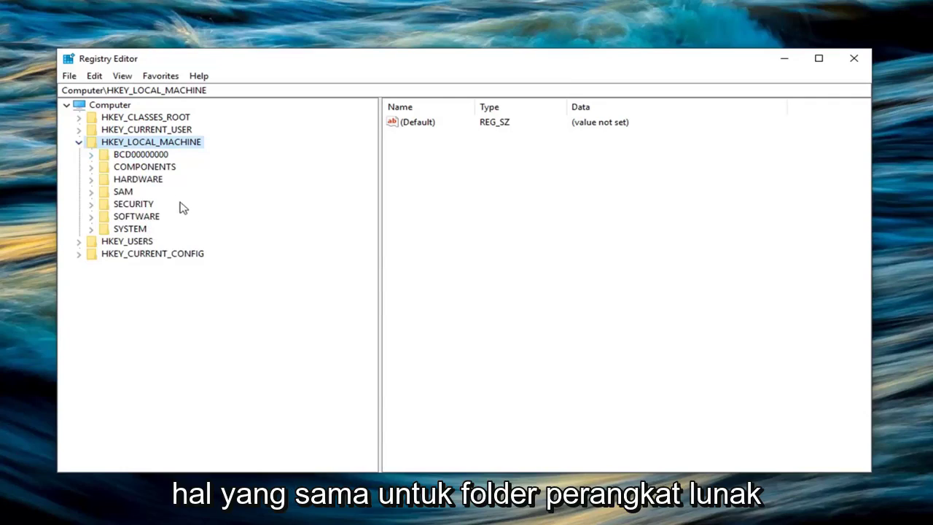
click(91, 217)
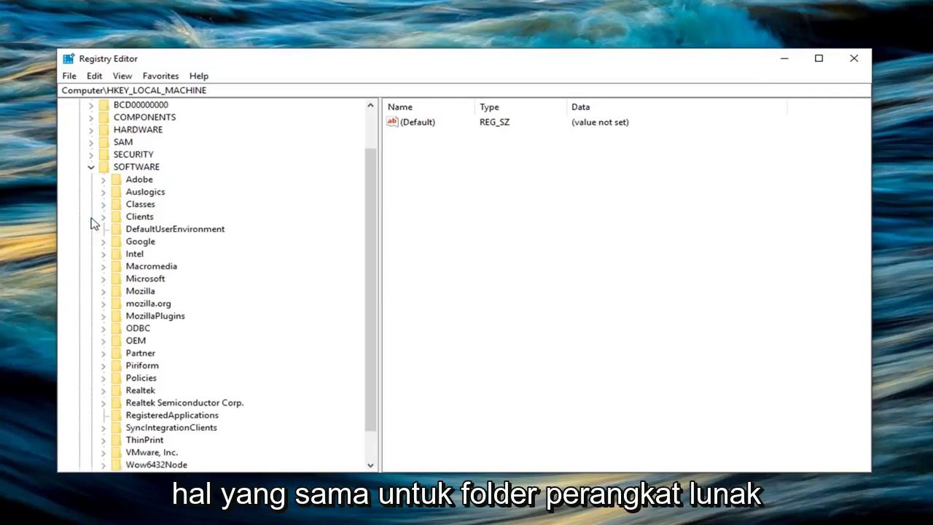
scroll(114, 178, down, 1)
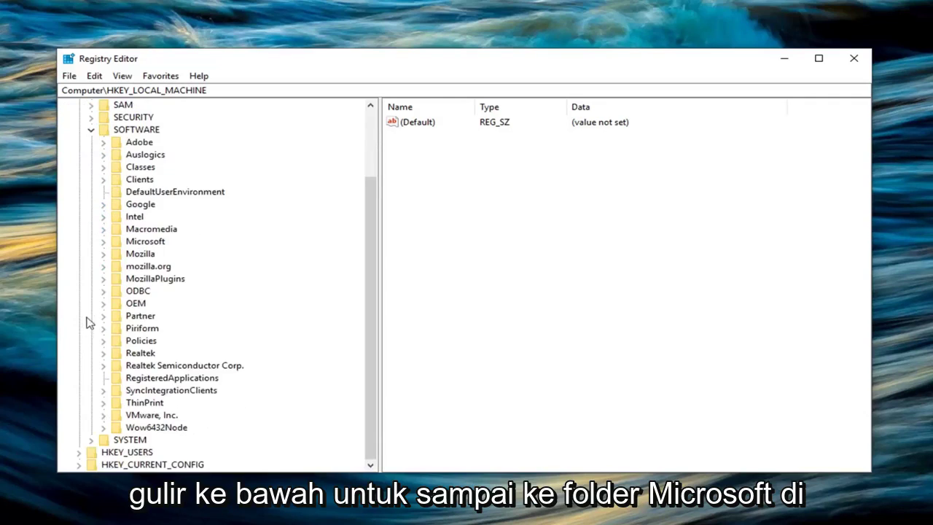
click(104, 243)
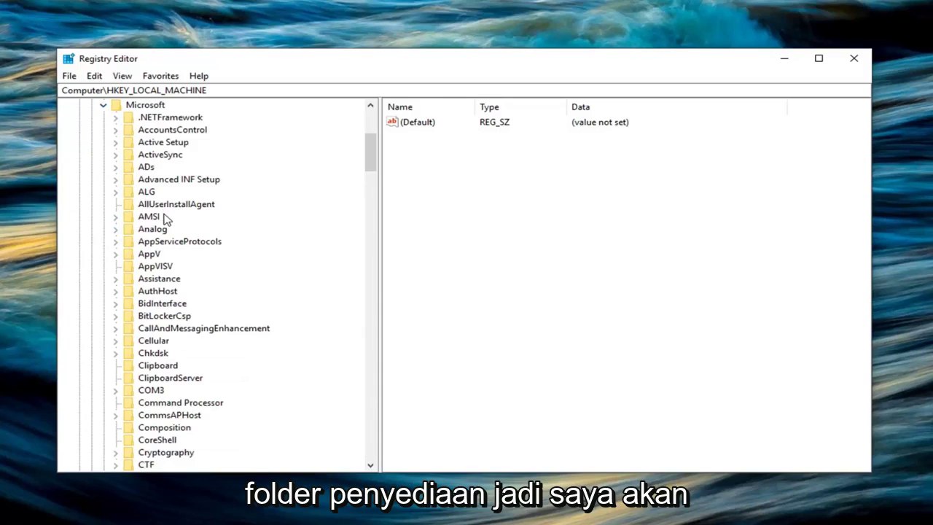
scroll(163, 219, down, 20)
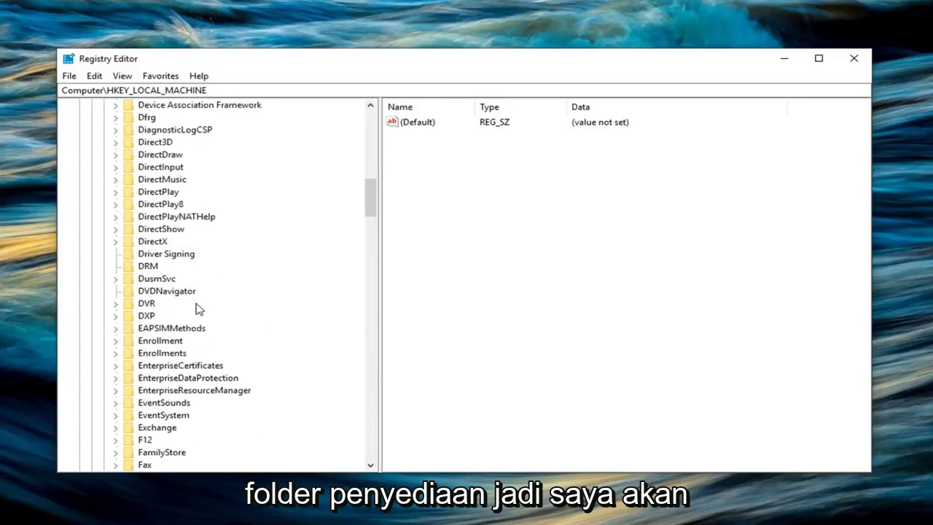
scroll(194, 307, down, 18)
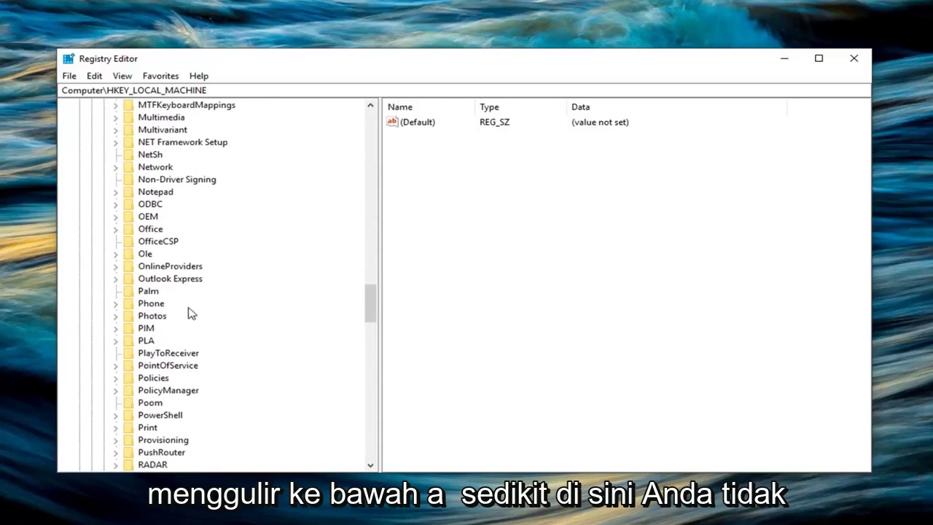
scroll(169, 371, down, 1)
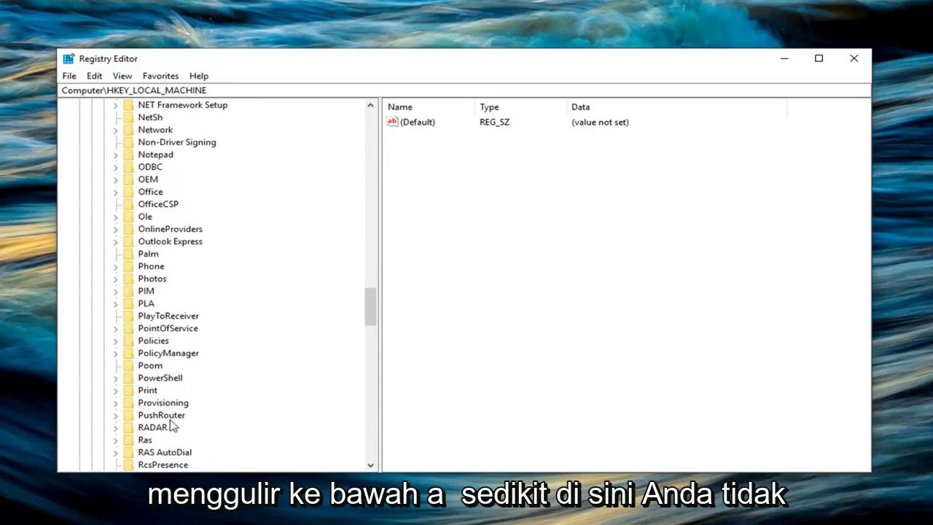
click(175, 403)
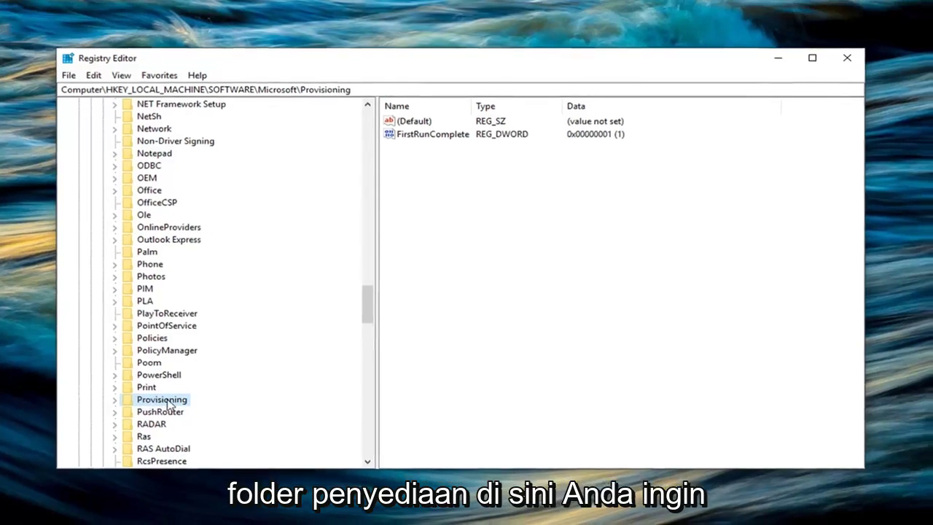
Step: Export the Provisioning key's branch to the Desktop as a registration file named Provisioning
right_click(169, 406)
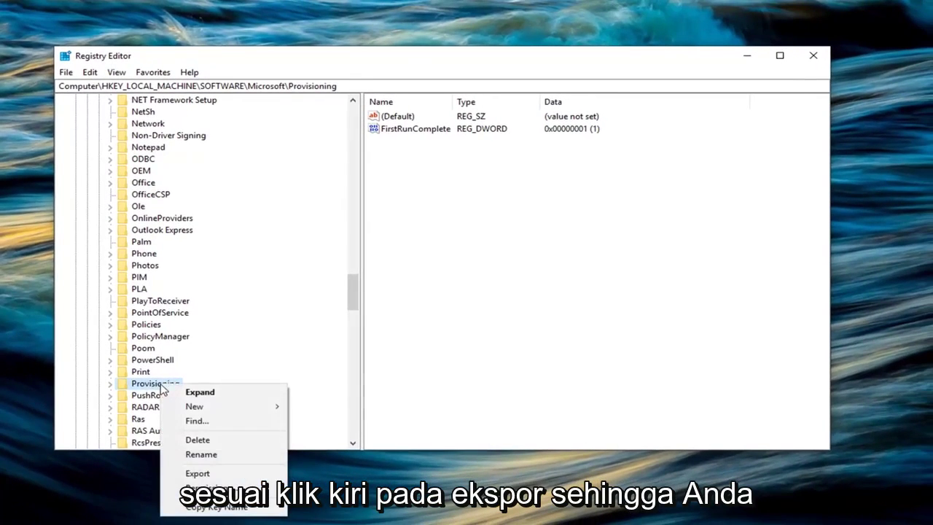
click(197, 473)
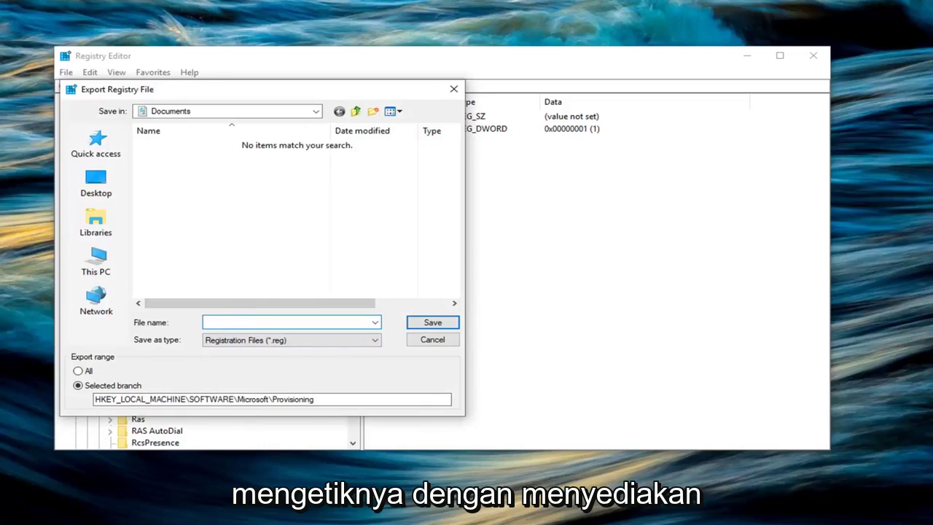
text(rov)
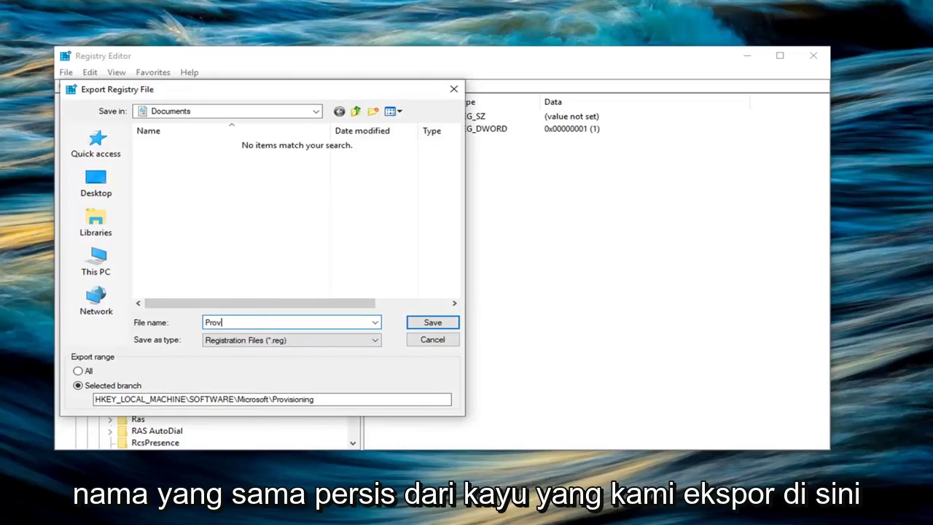
text(isioning)
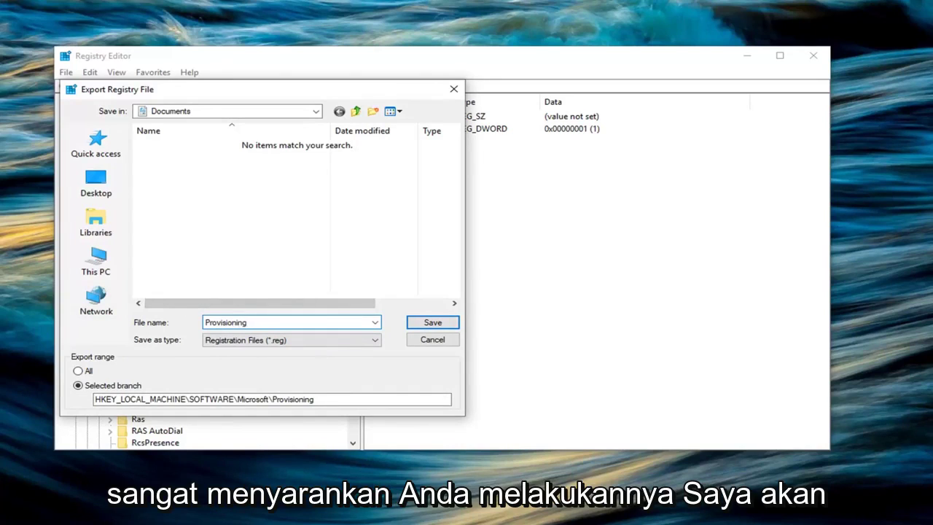
click(83, 182)
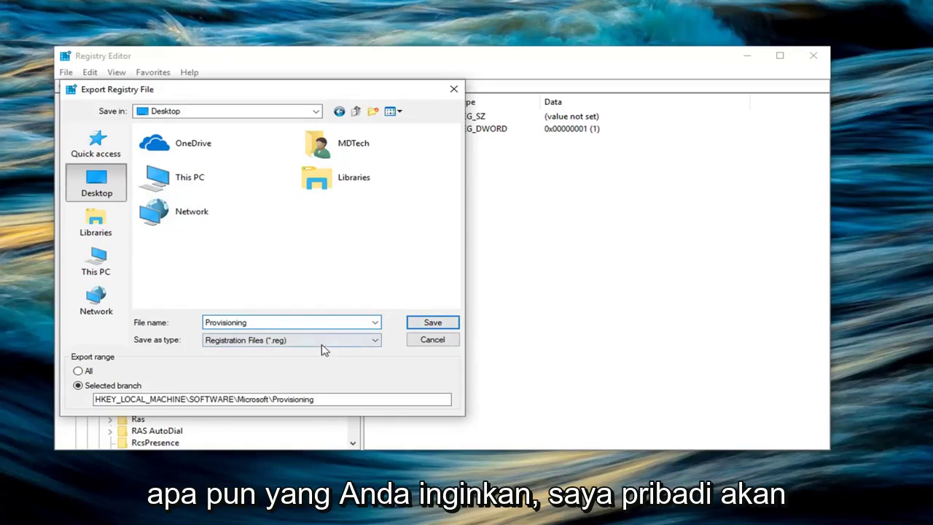
click(210, 323)
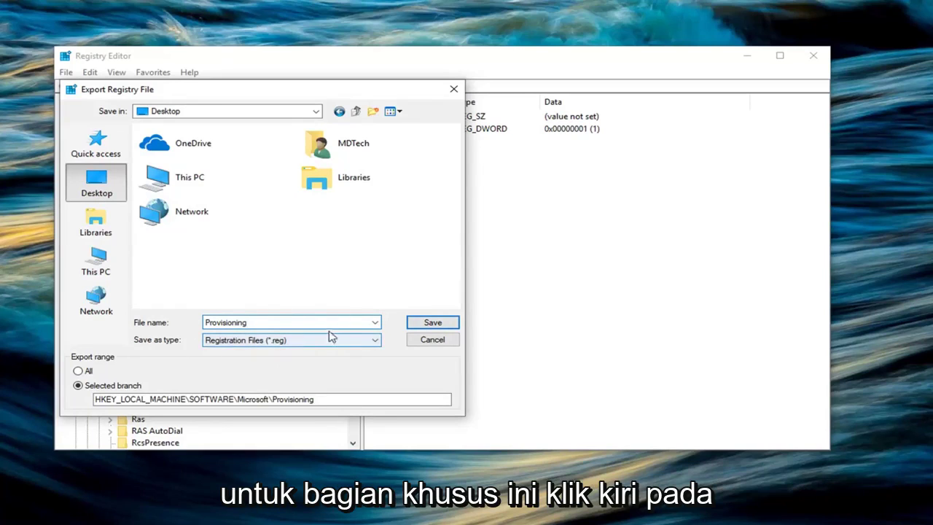
click(419, 320)
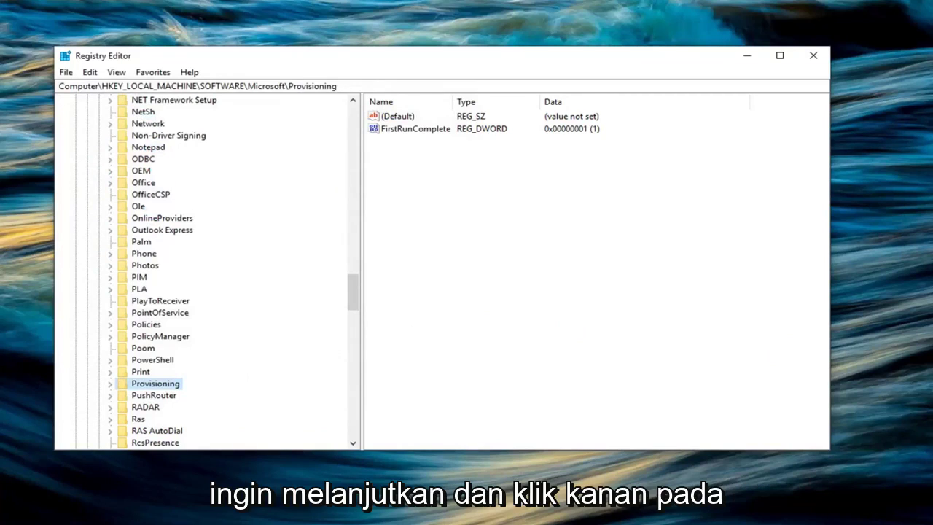
Step: Change the owner of the Provisioning key to Administrators, replace the owner on subcontainers and objects, and apply the change
right_click(140, 387)
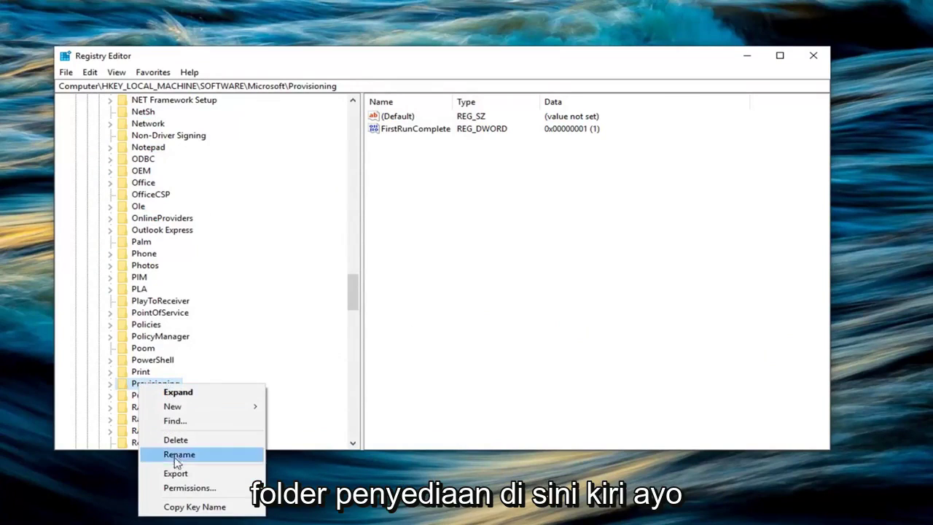
click(183, 488)
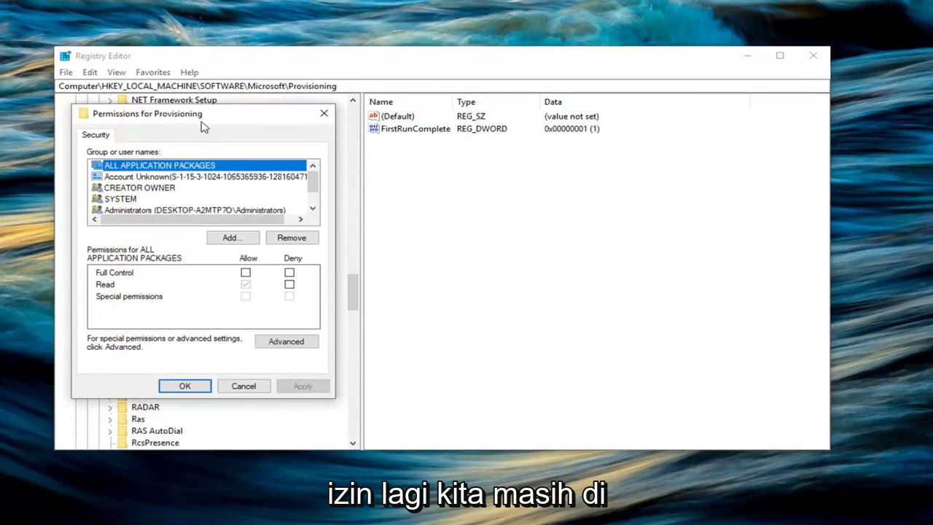
drag(198, 117, 509, 132)
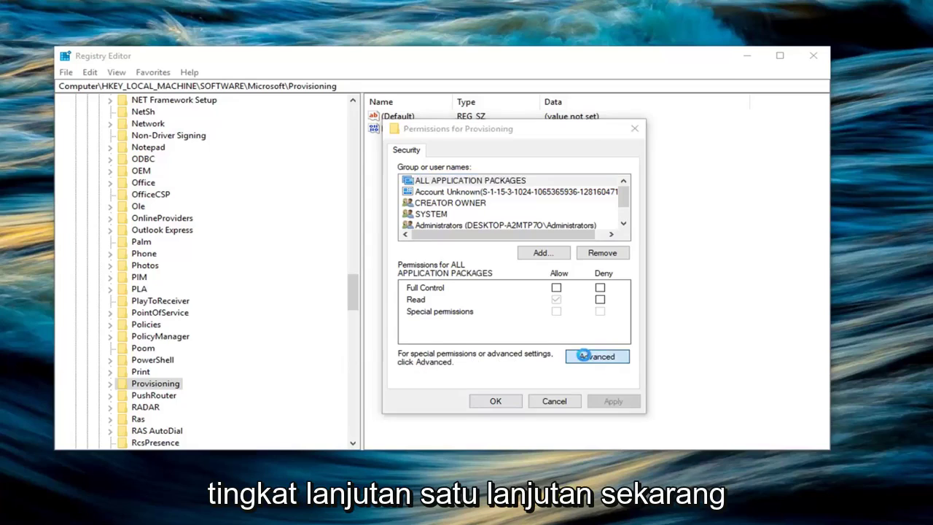
click(587, 357)
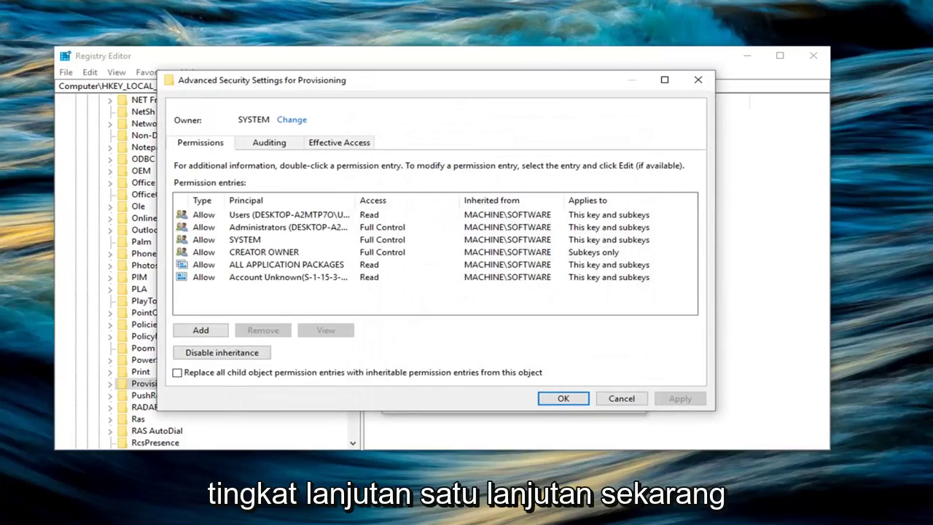
click(289, 121)
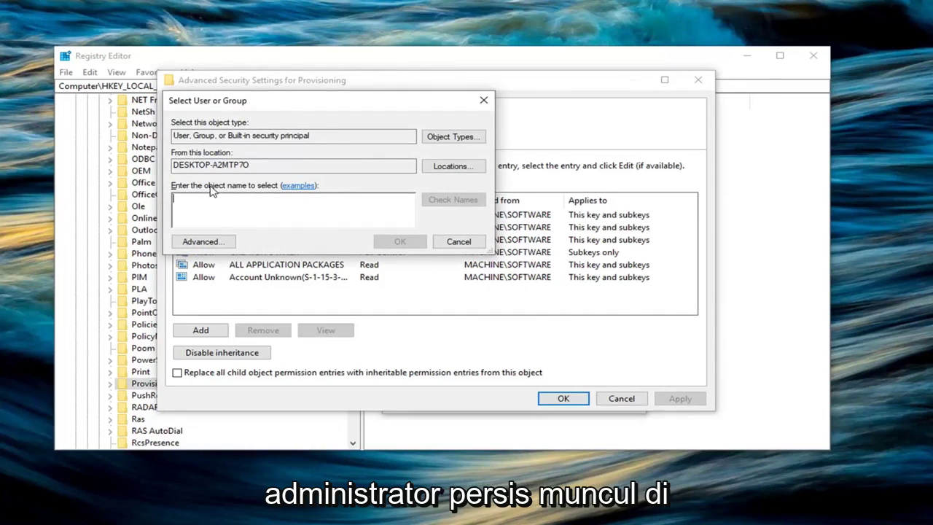
text(Ad)
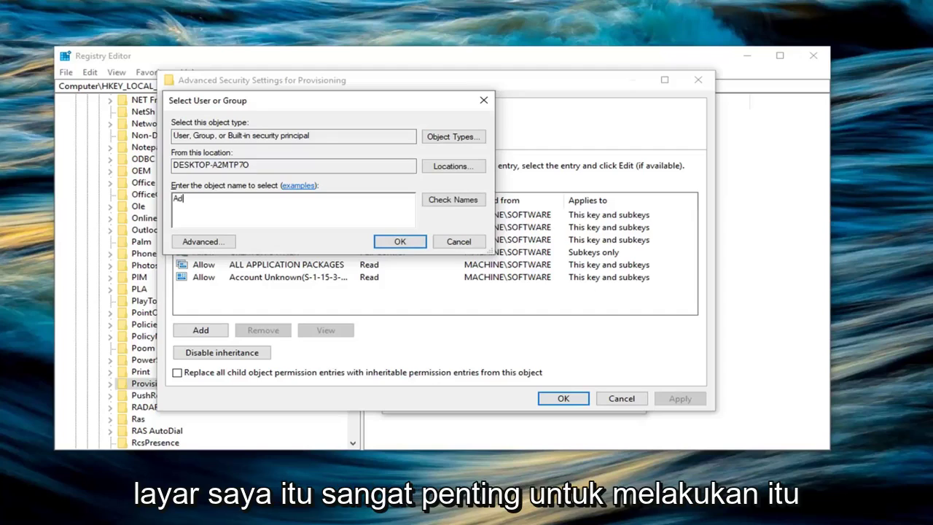
text(ministrators)
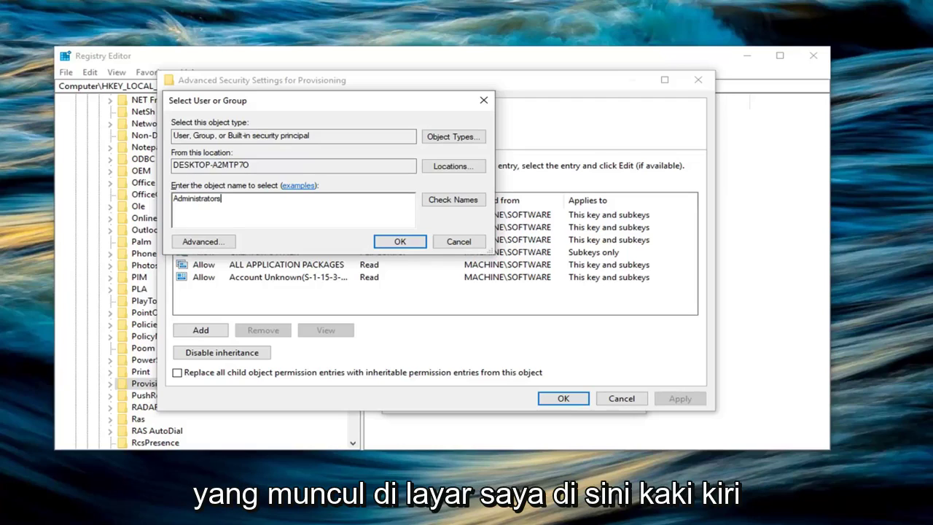
click(383, 245)
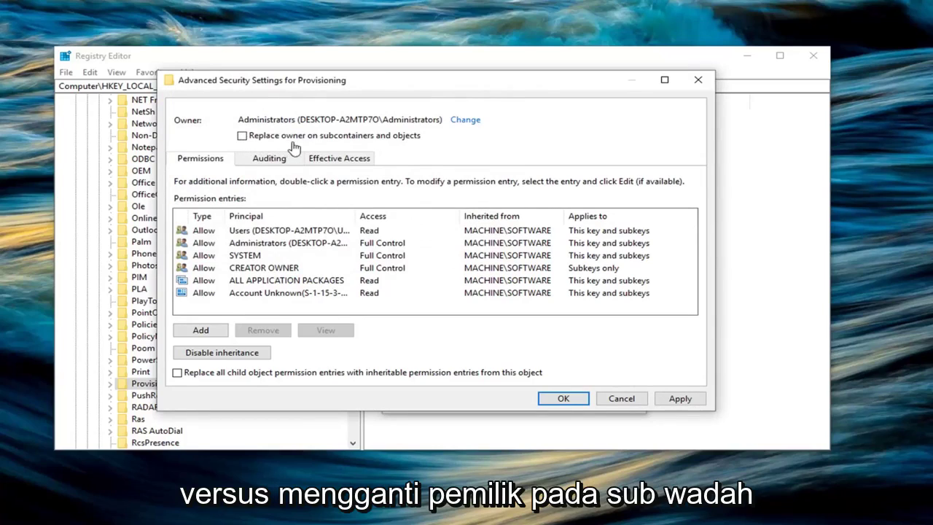
click(243, 136)
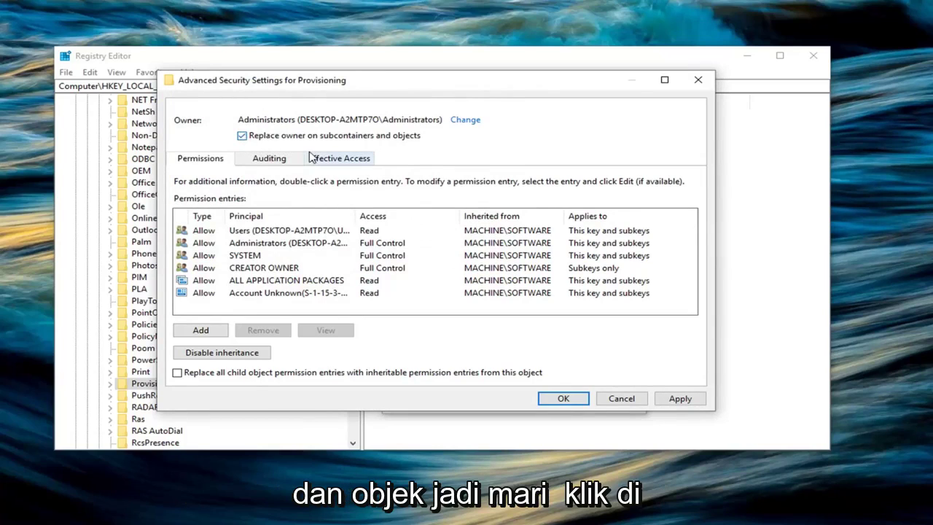
click(681, 399)
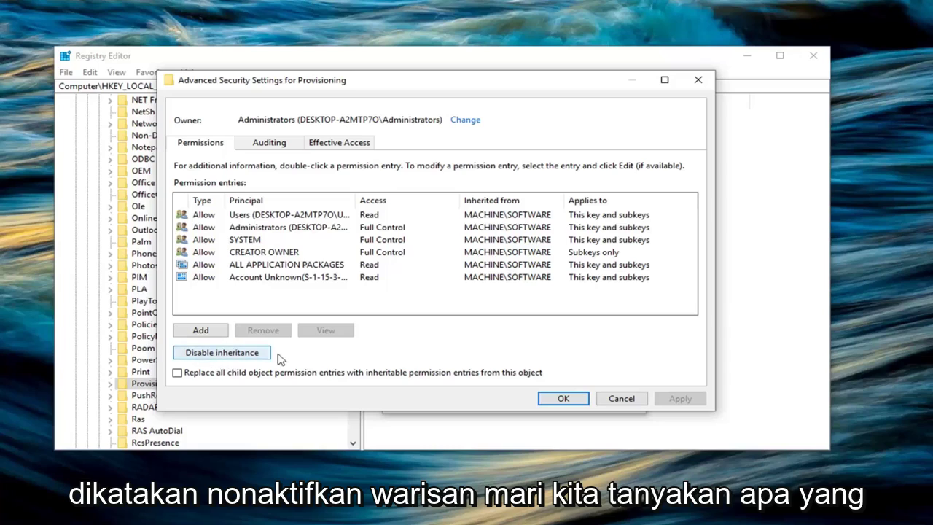
Step: Disable inheritance by converting to explicit permissions, replace all child object permission entries, and confirm the Provisioning permissions dialogs
click(214, 356)
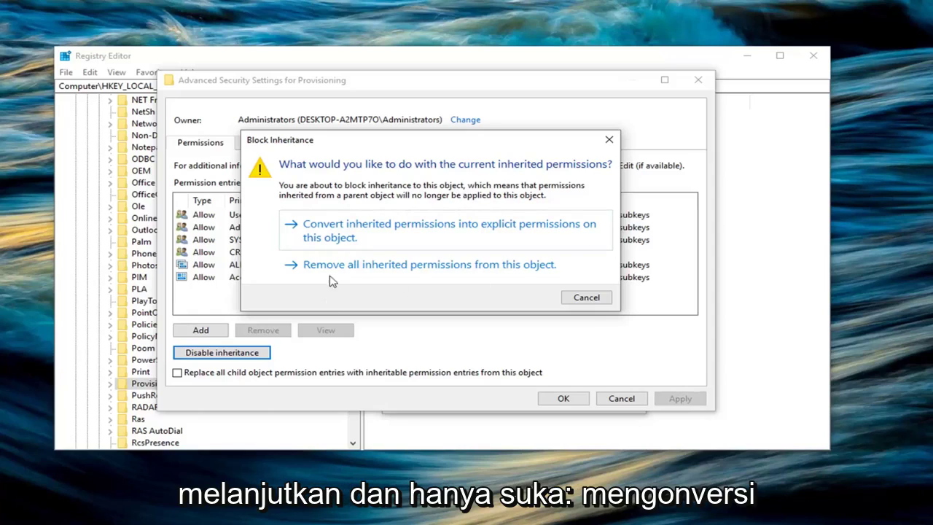
click(385, 238)
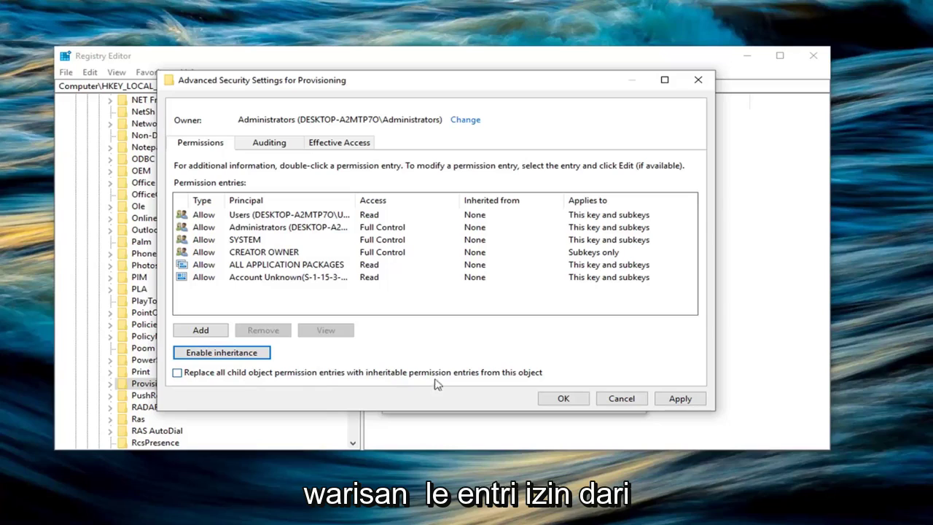
click(184, 379)
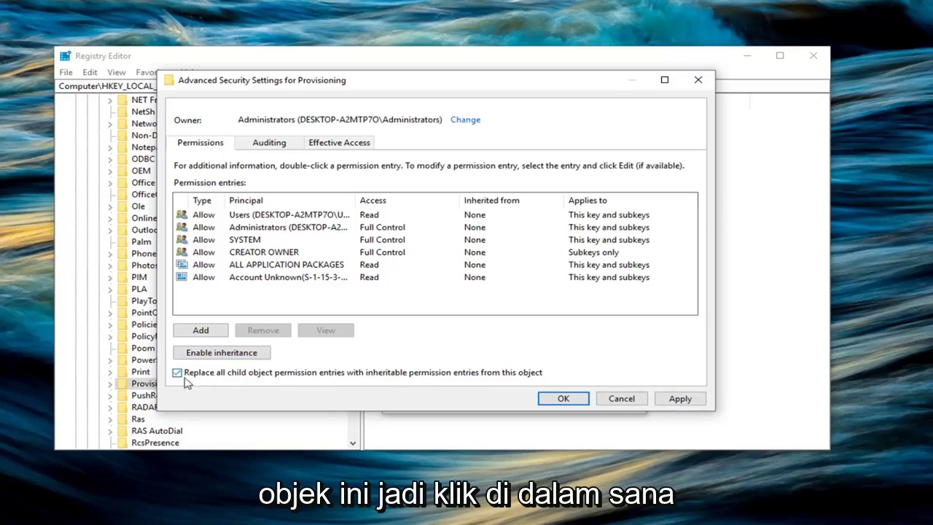
click(681, 399)
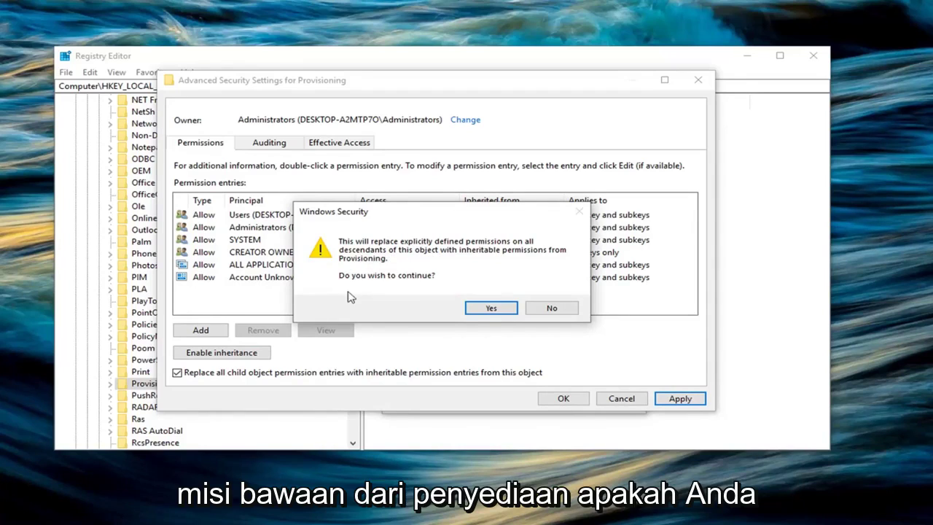
click(489, 307)
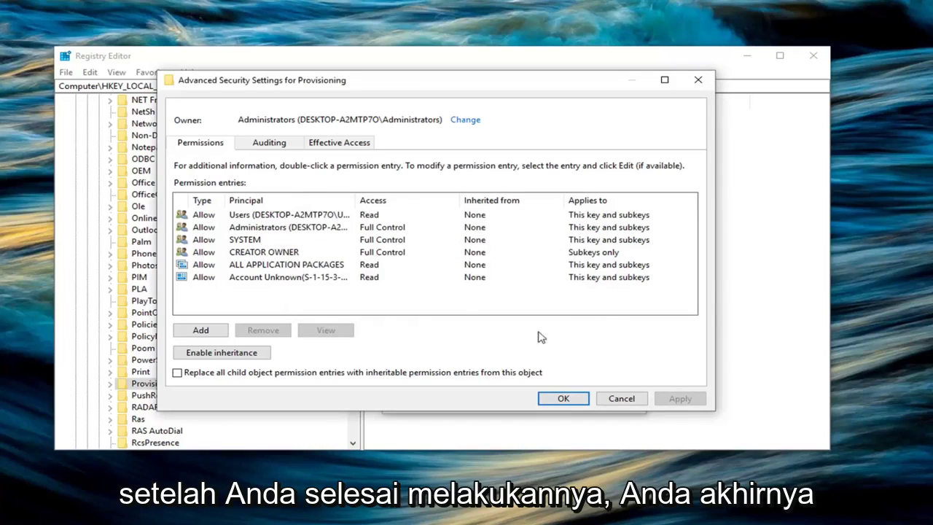
click(559, 400)
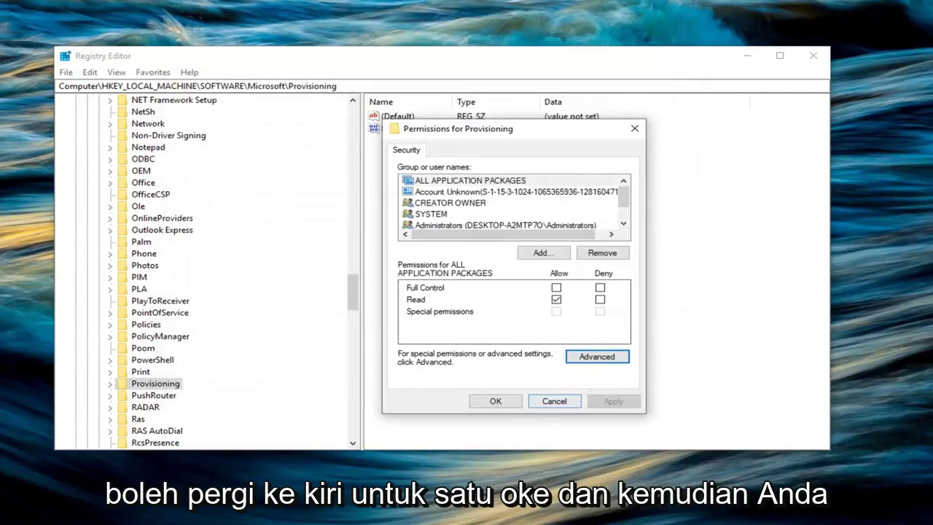
click(493, 402)
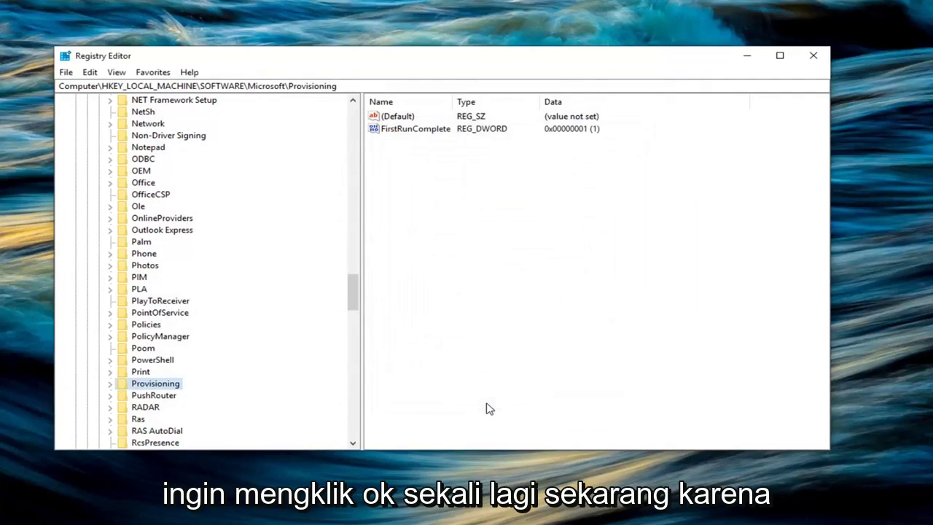
Step: Rename the Provisioning key to Provisioning.OLD
right_click(158, 386)
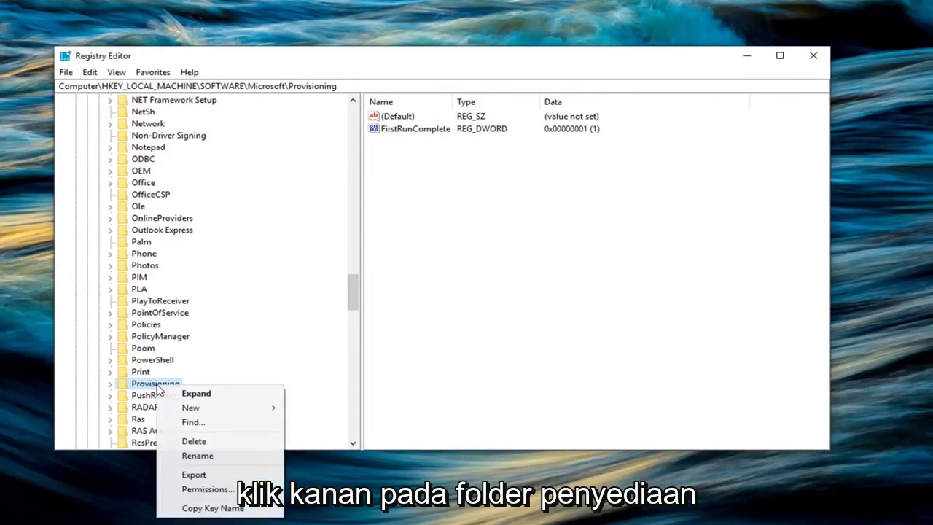
click(195, 456)
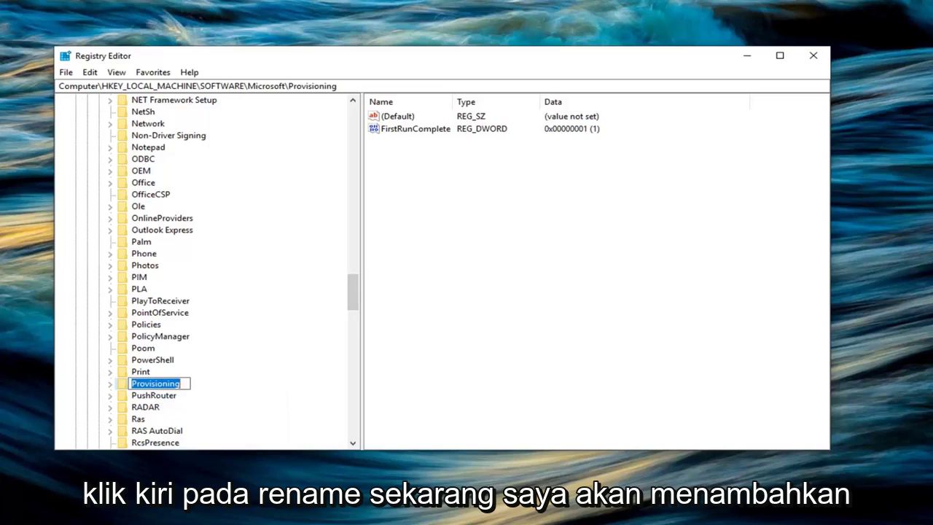
click(182, 384)
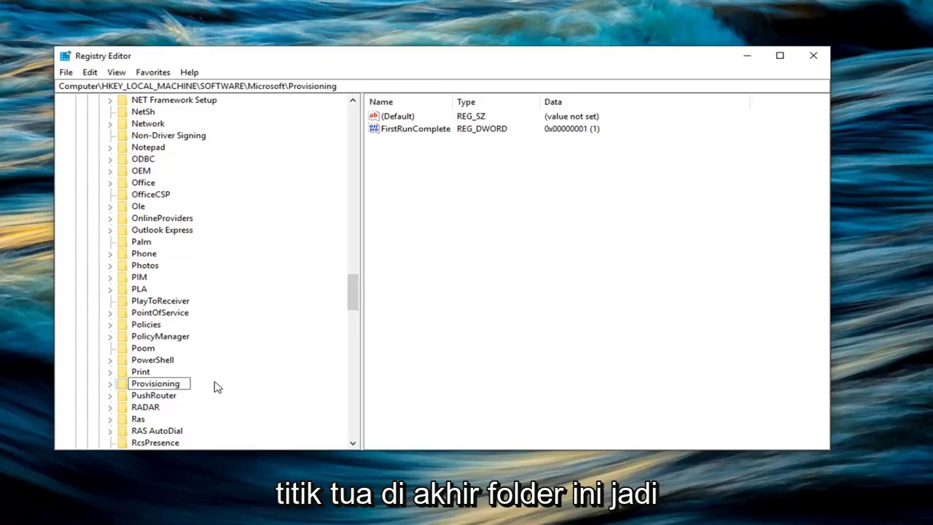
text(.)
text(old)
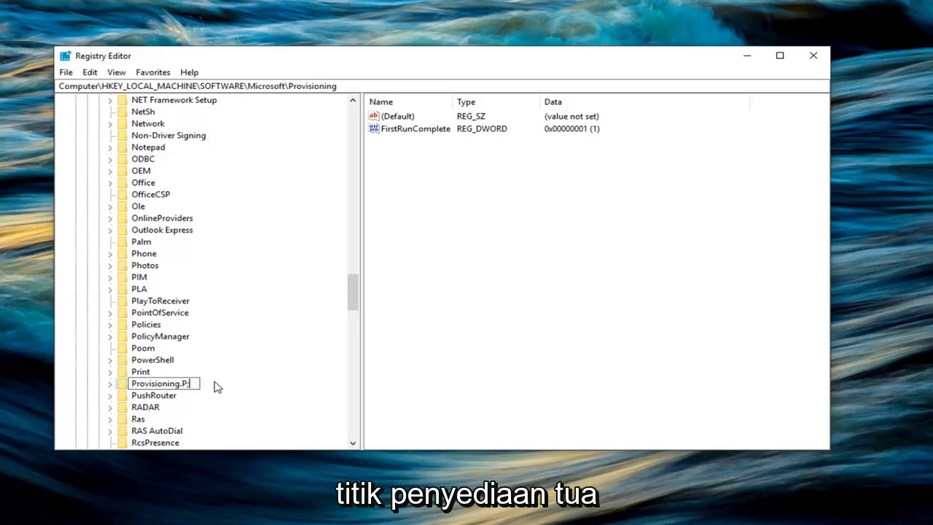
key(BackSpace)
key(BackSpace)
key(BackSpace)
text(OLD)
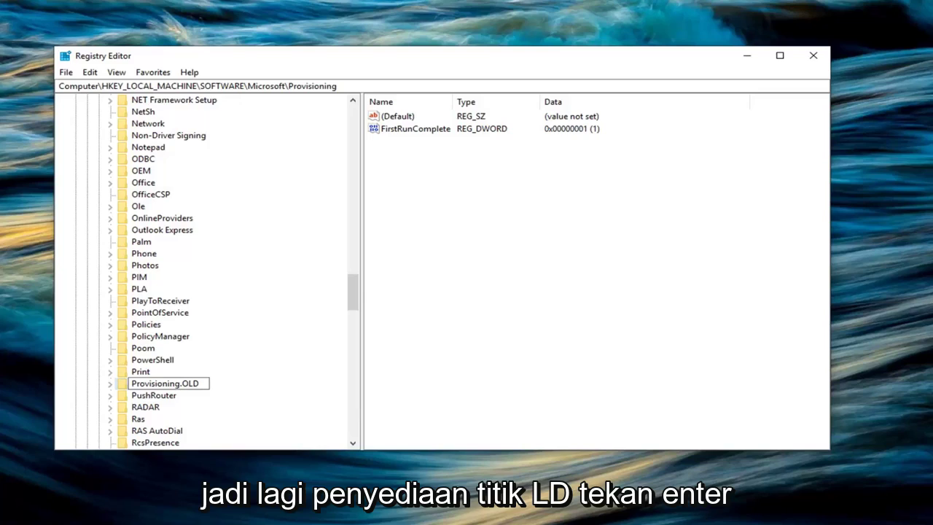
key(Return)
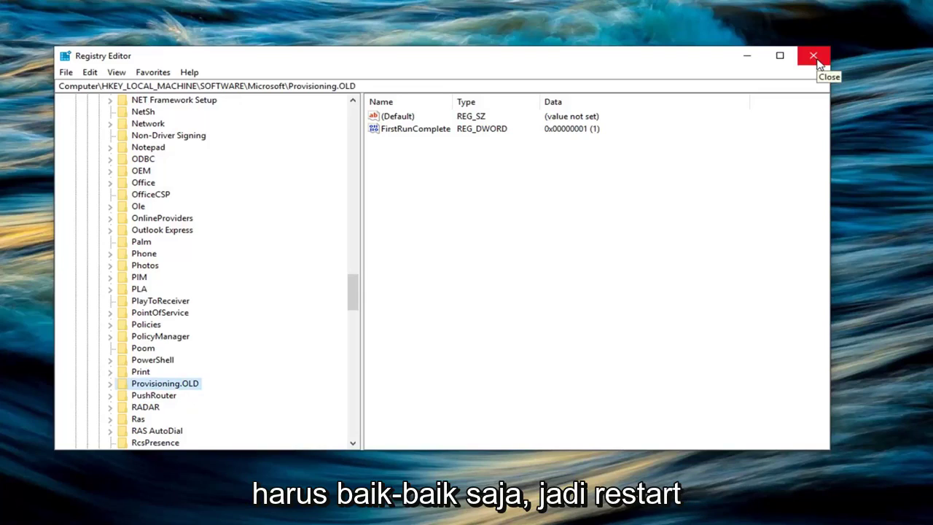
Step: Close Registry Editor and locate the exported Provisioning backup file on the desktop
scroll(367, 310, down, 2)
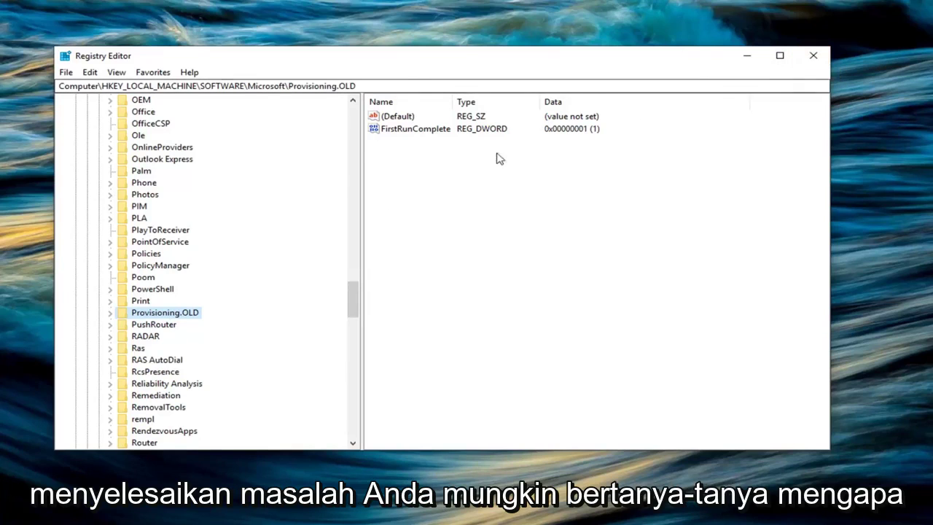
click(814, 55)
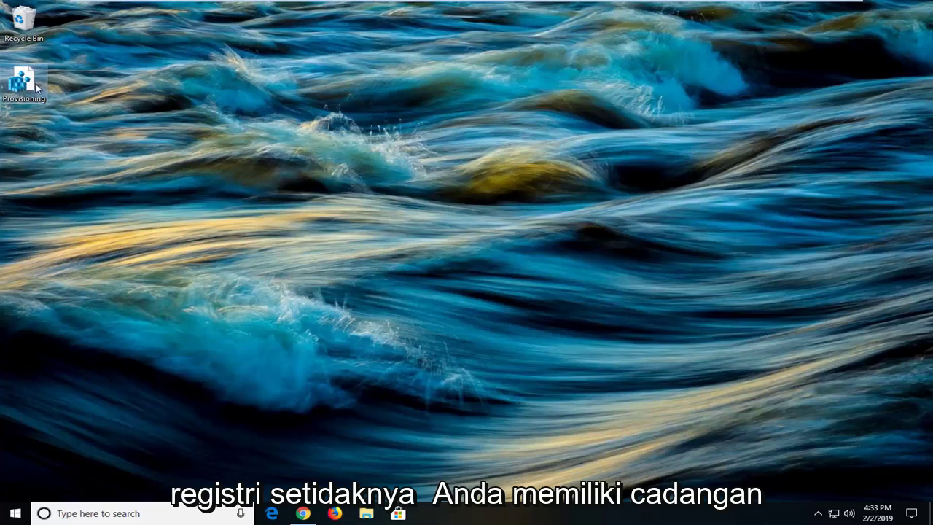
mouse_move(20, 78)
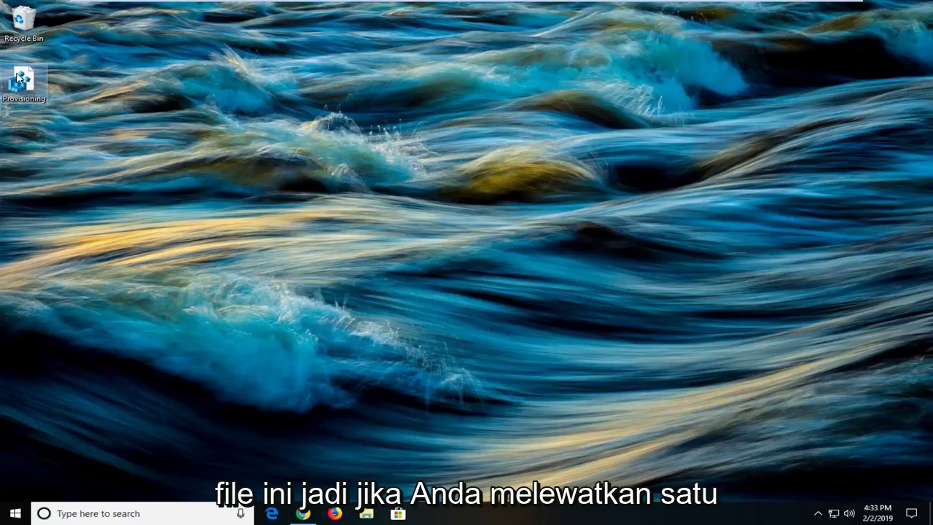